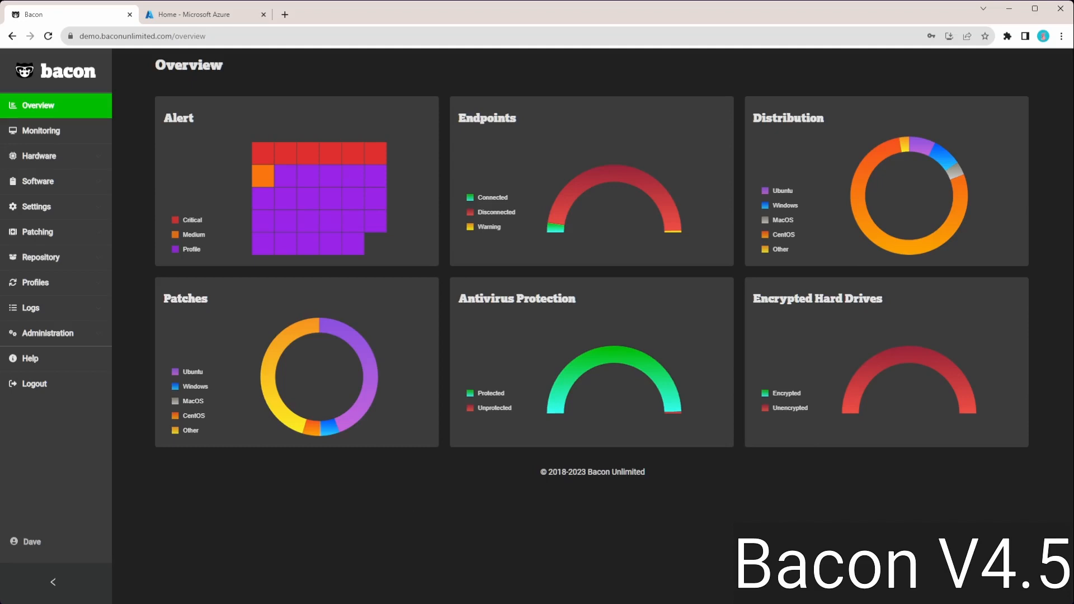
- Search the users list in the access administration for the admin account's e-mail
left_click(51, 332)
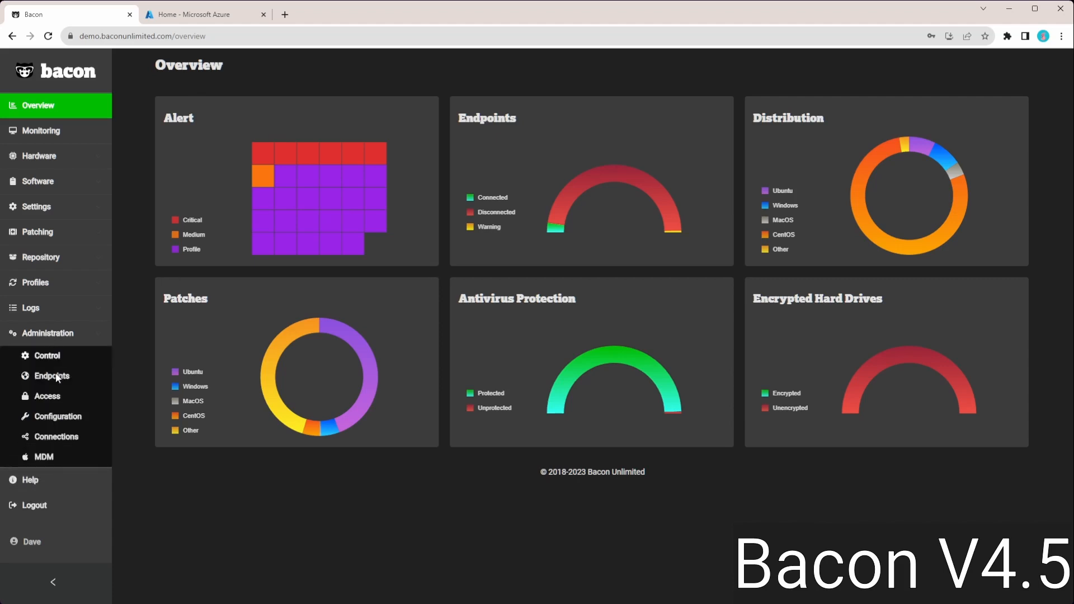
left_click(58, 401)
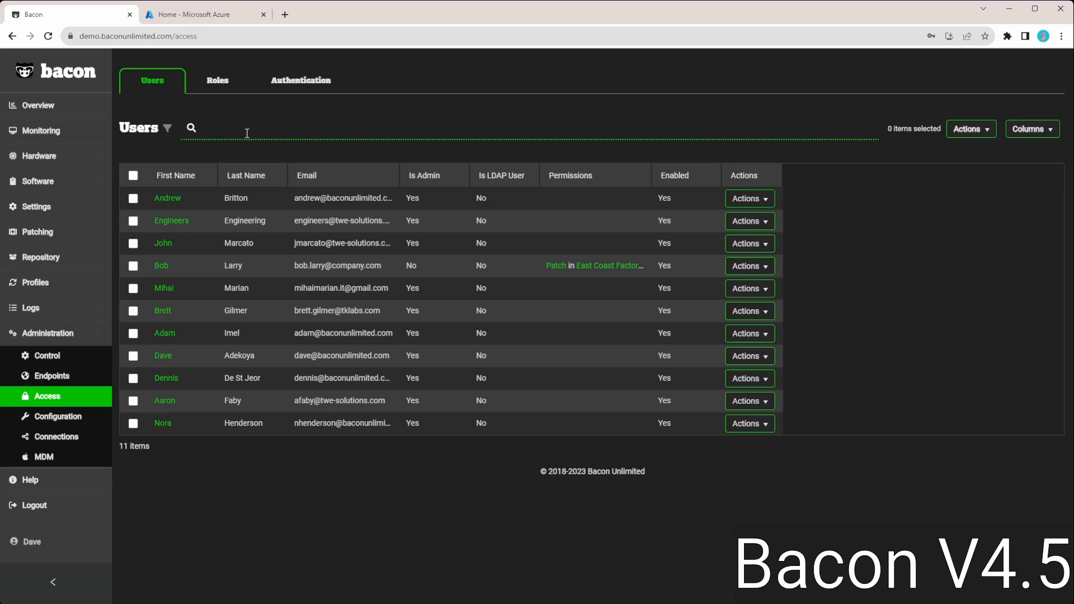
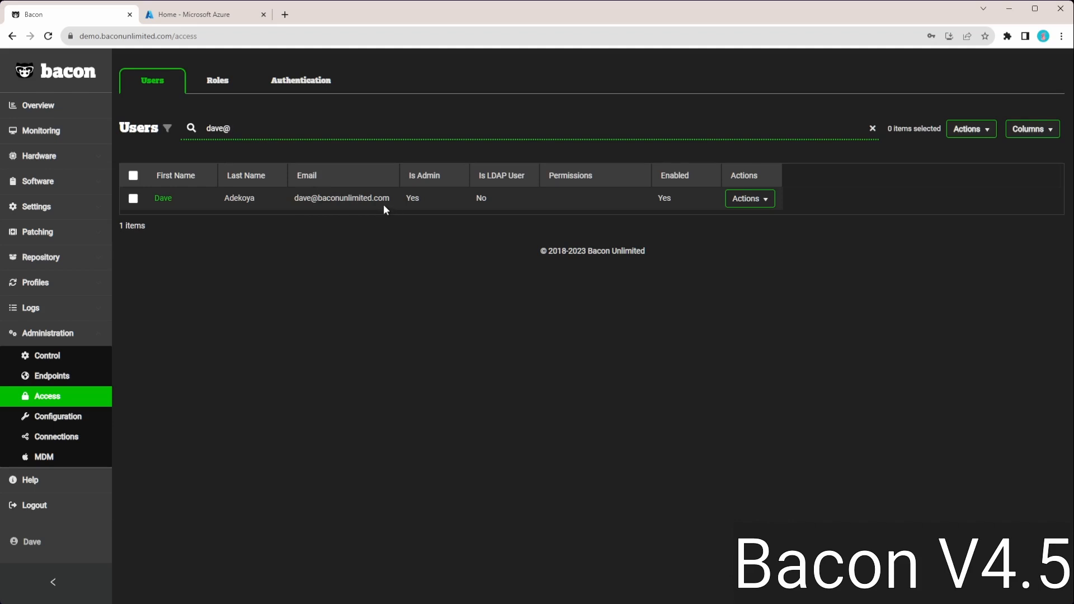
- Set the SSO option in the authentication settings to Azure
left_click(290, 85)
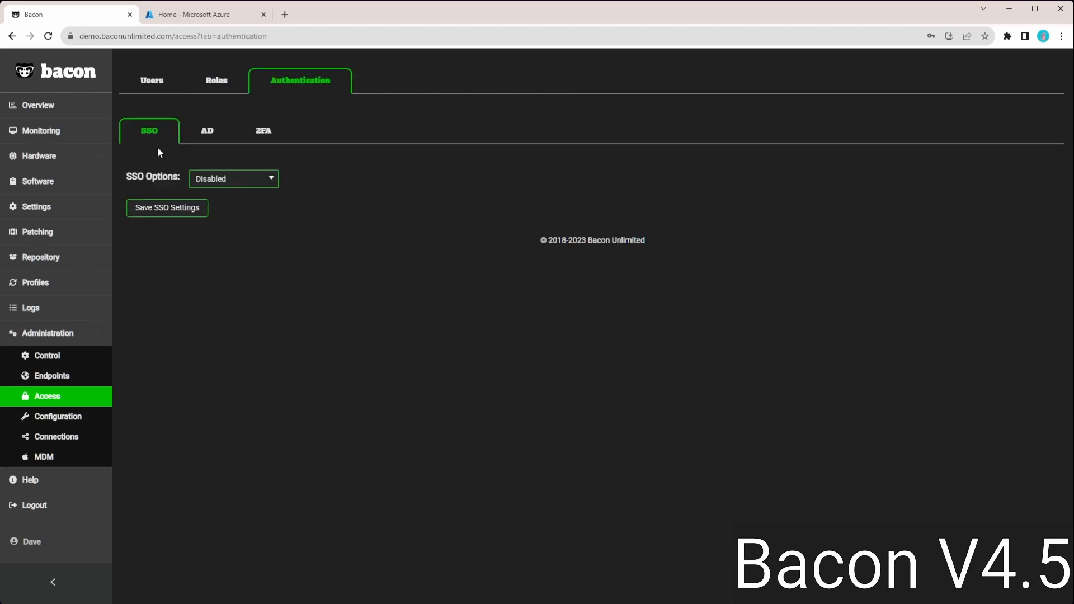
left_click(225, 187)
left_click(227, 234)
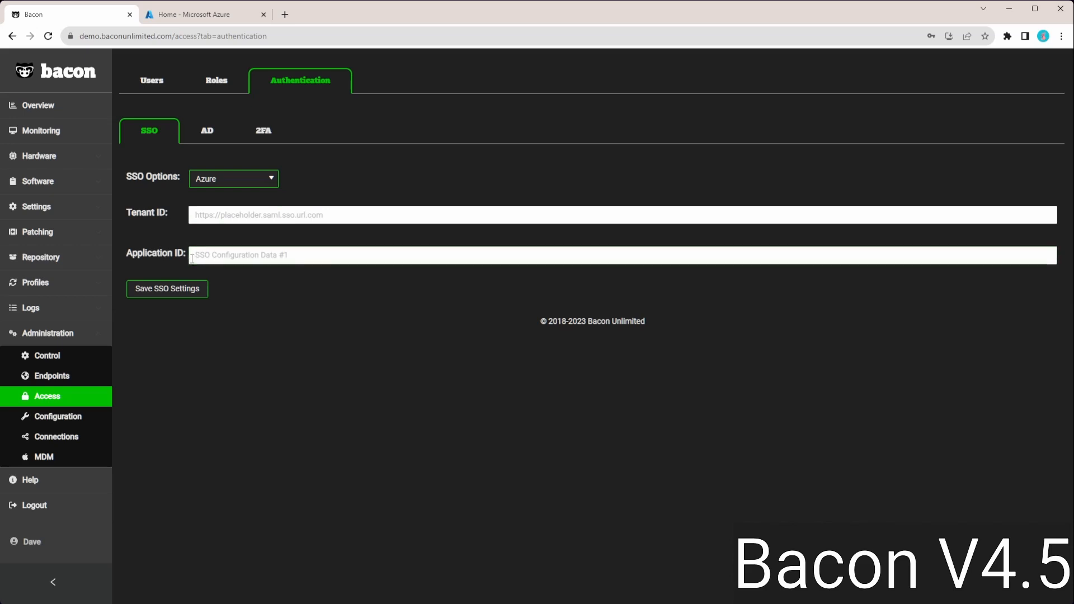
left_click(218, 256)
- Switch to Microsoft Azure and start a new app registration in Microsoft Entra ID with the name Demo Bacon SSO
left_click(210, 18)
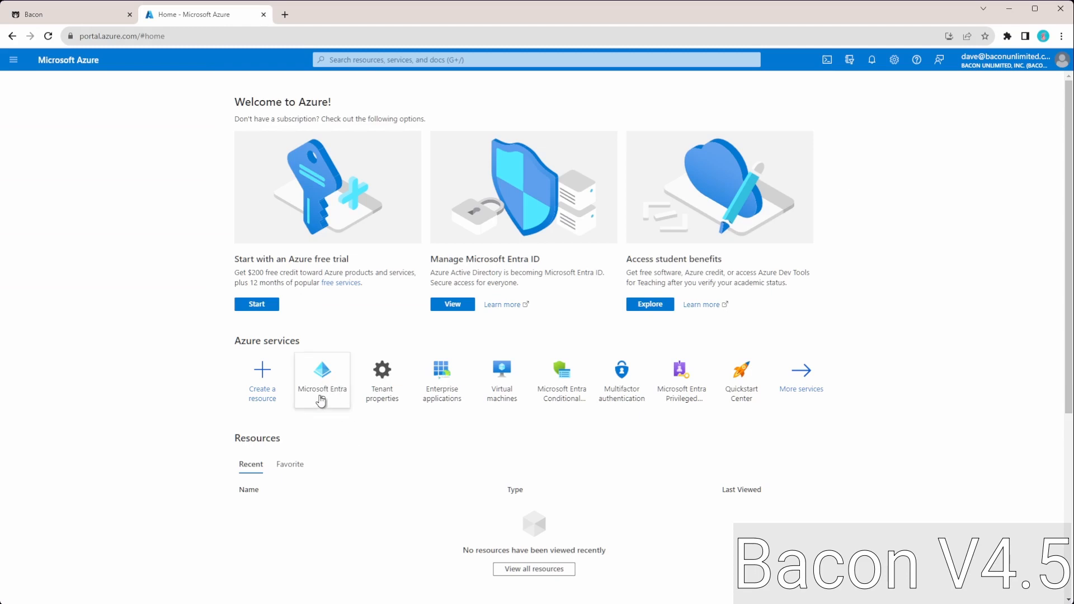
mouse_move(322, 401)
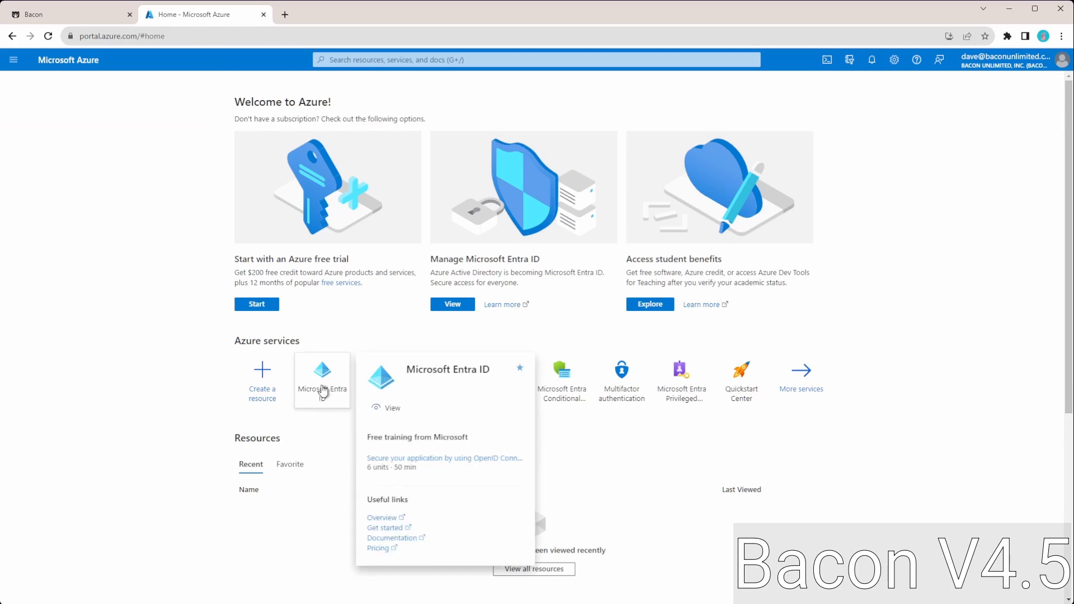
left_click(324, 377)
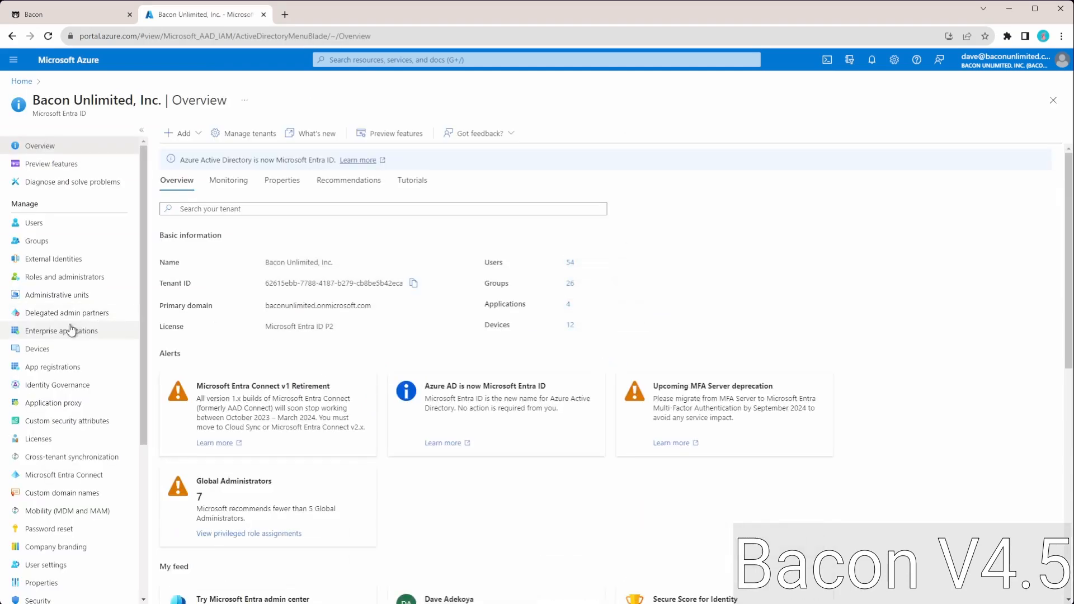
left_click(61, 370)
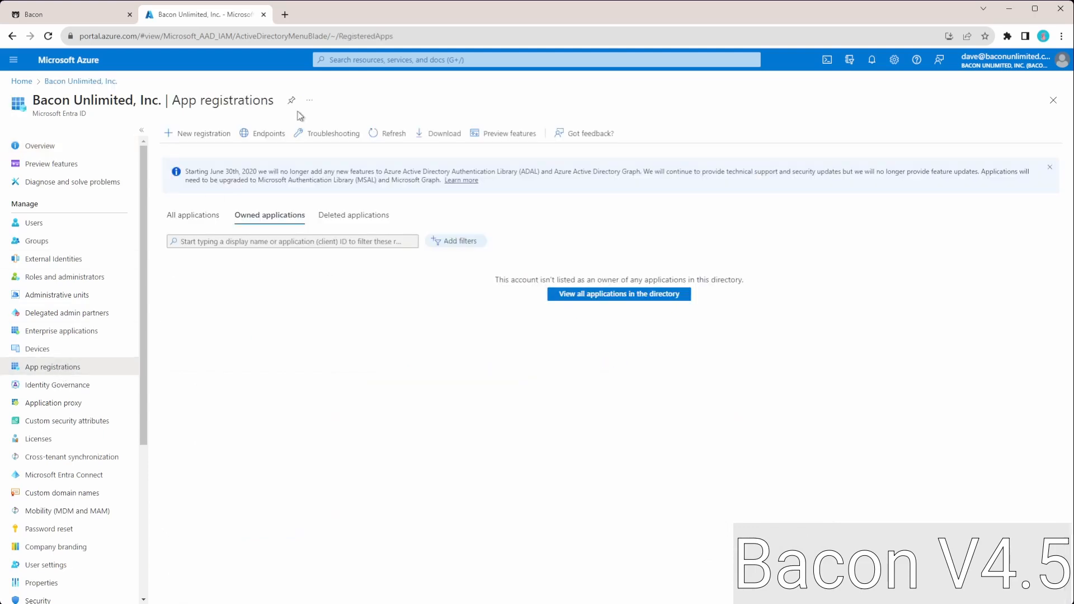
left_click(186, 144)
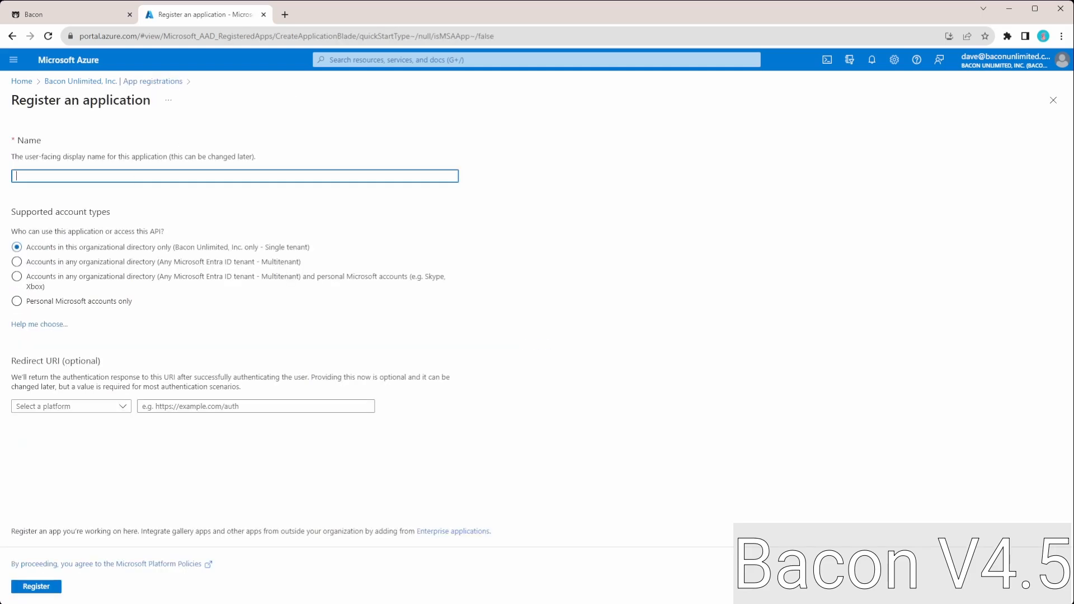
type("dDemo BAcon")
key("BackSpace")
type("acon SSO")
left_click(66, 16)
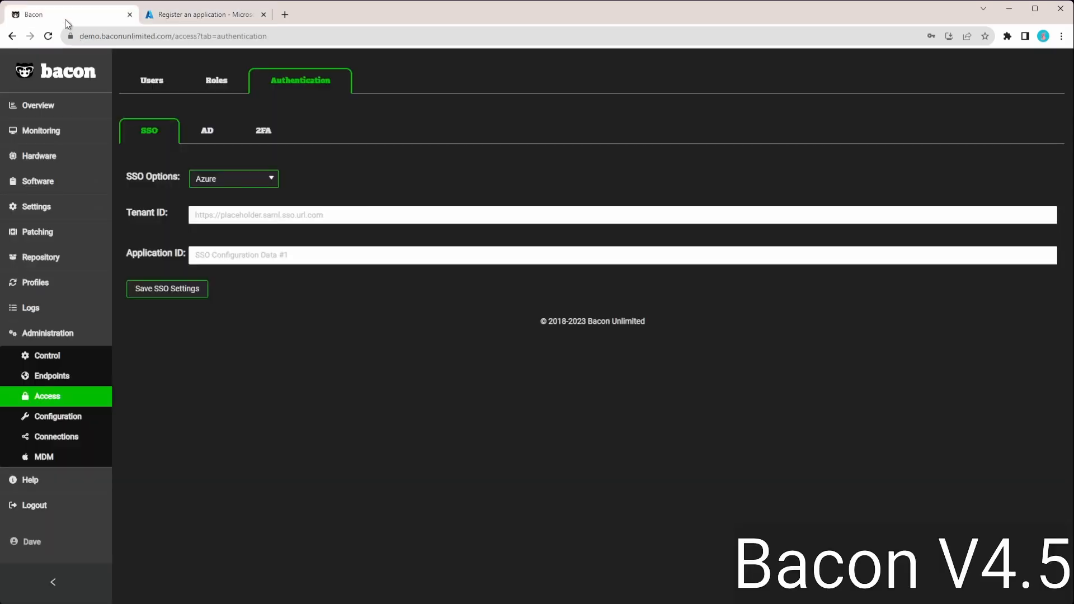
left_click(176, 35)
left_click(179, 35)
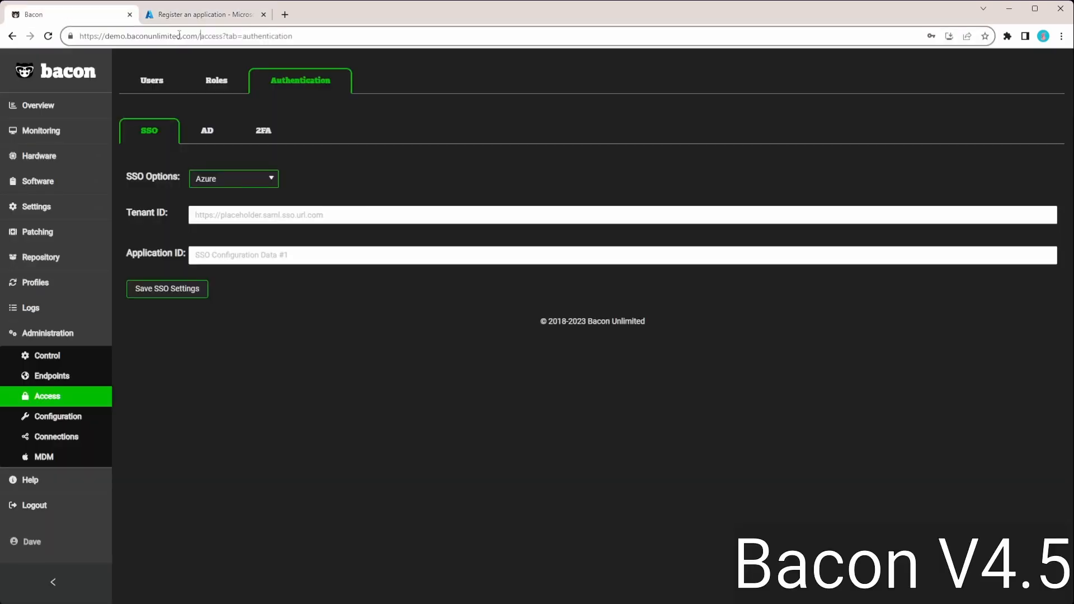
left_click_drag(201, 36, 25, 45)
key("ctrl+c")
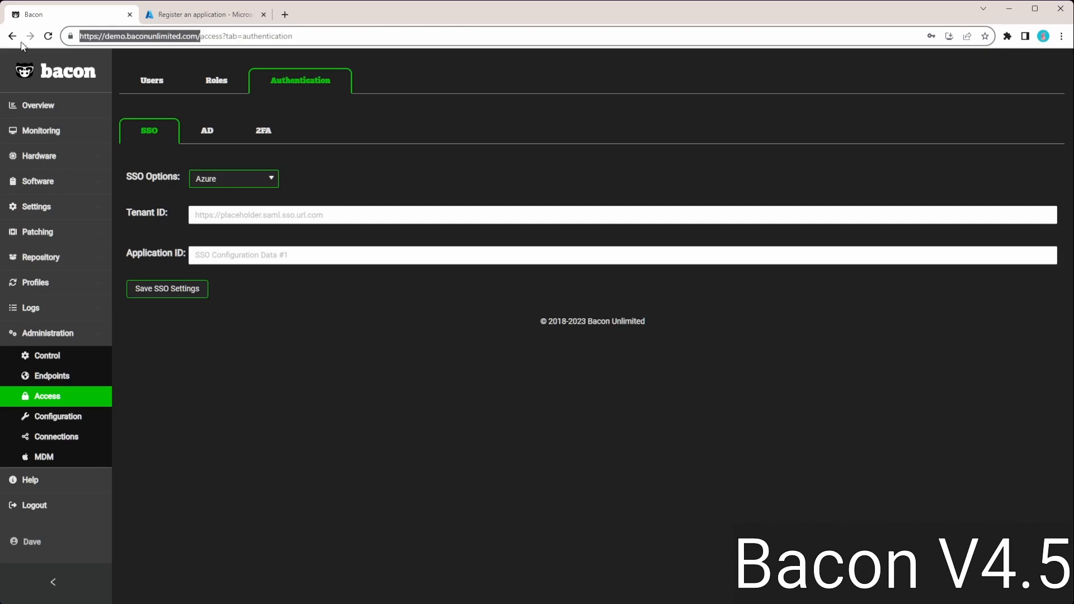
left_click(221, 17)
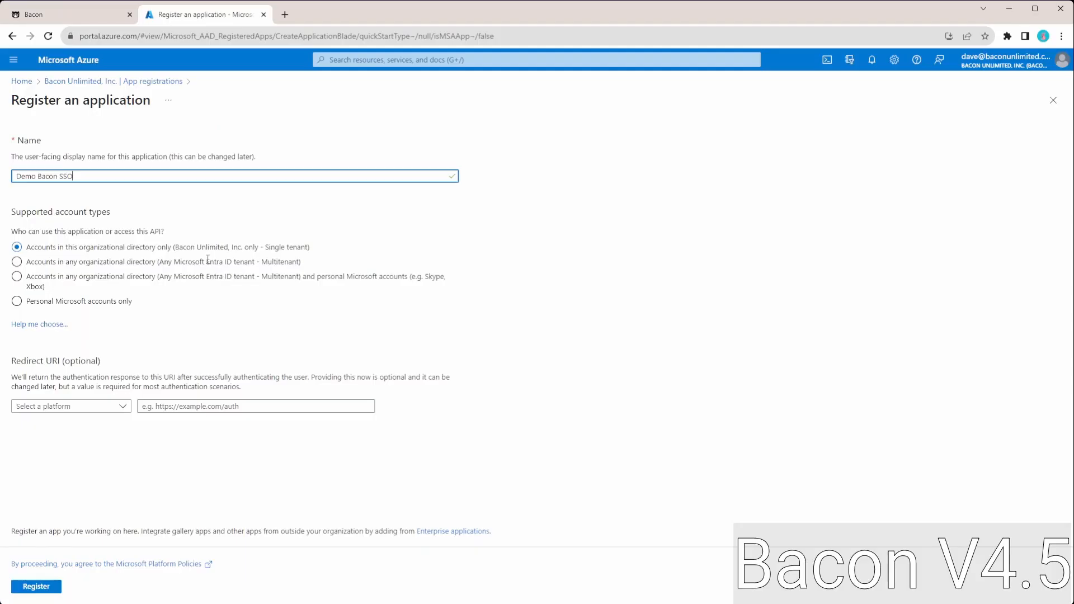
left_click(93, 410)
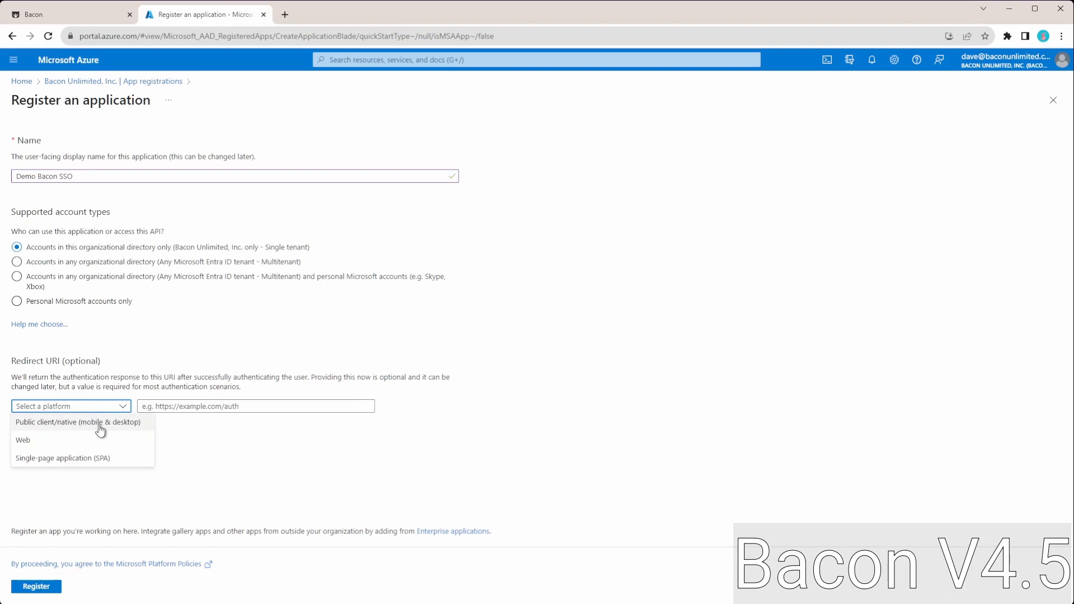
left_click(99, 460)
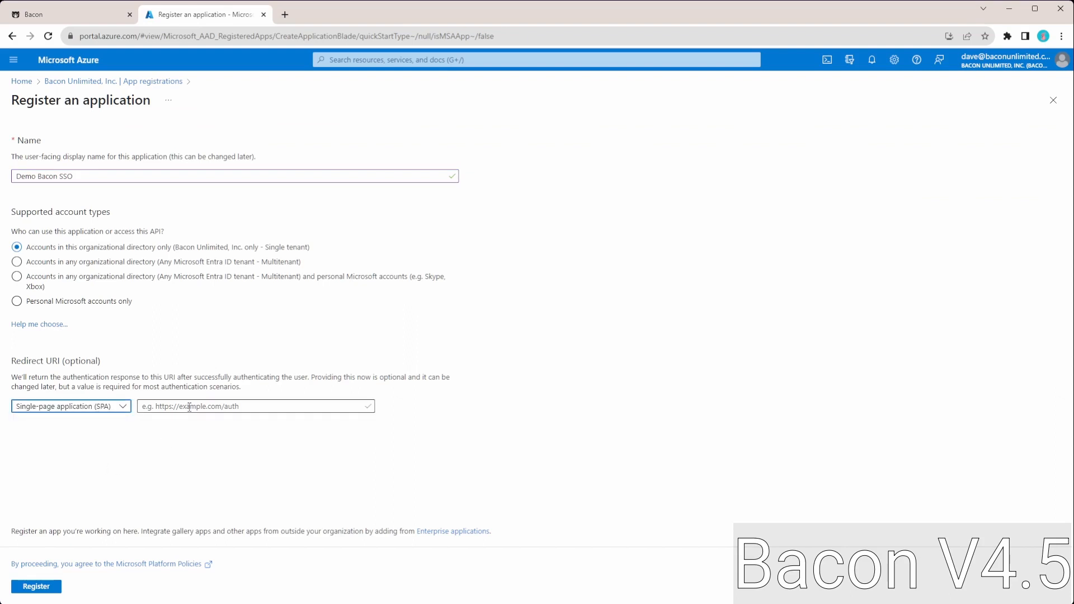
left_click(186, 413)
key("ctrl+v")
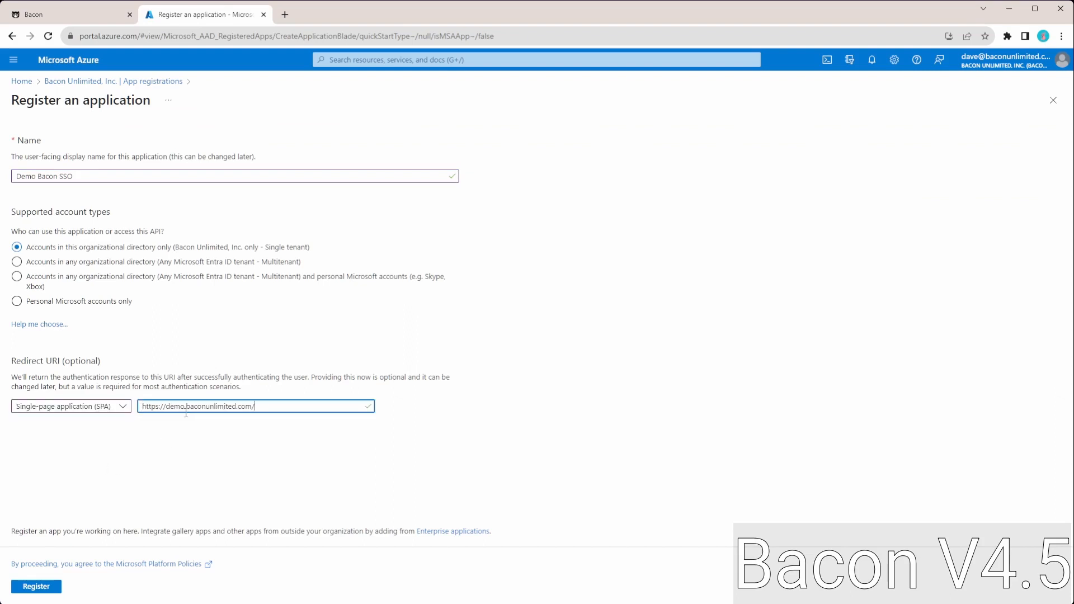
type("login/")
left_click(46, 589)
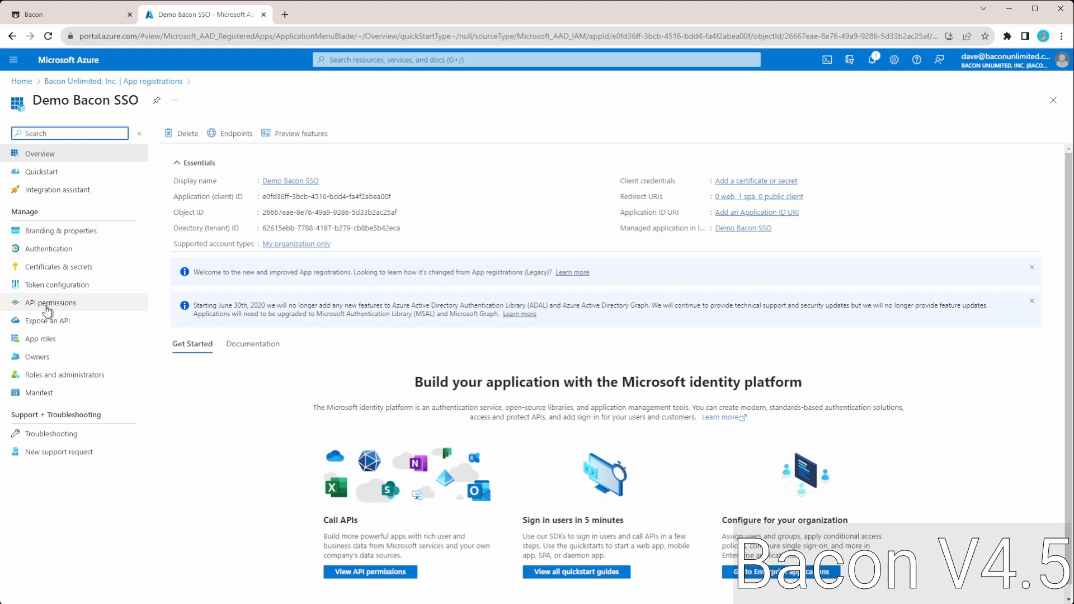
- Add the delegated Microsoft Graph permissions email, openid and profile to the application, and grant admin consent for Bacon Unlimited, Inc
left_click(47, 308)
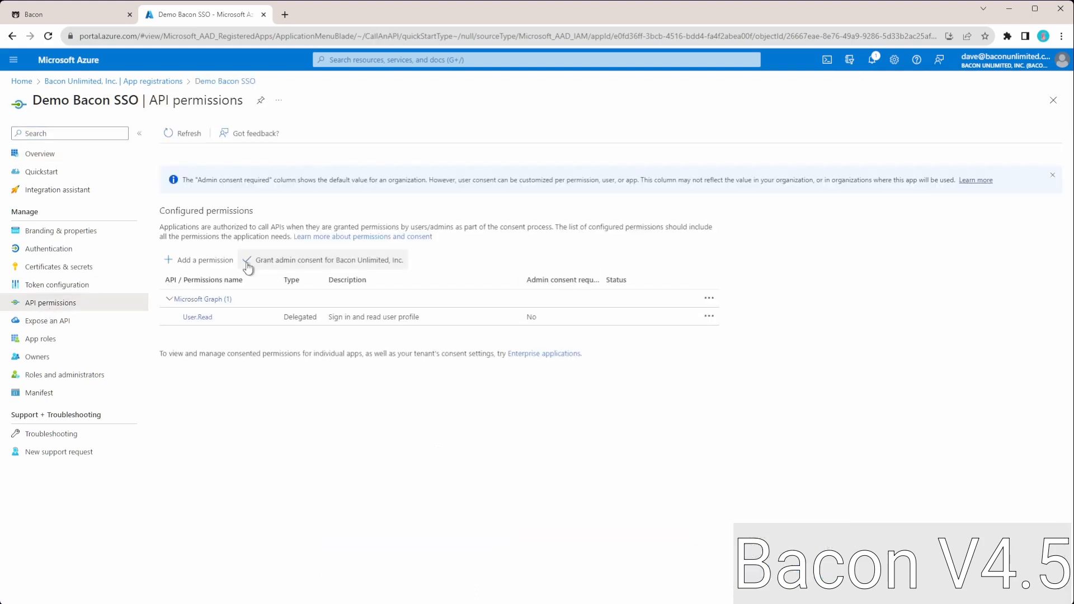
left_click(192, 261)
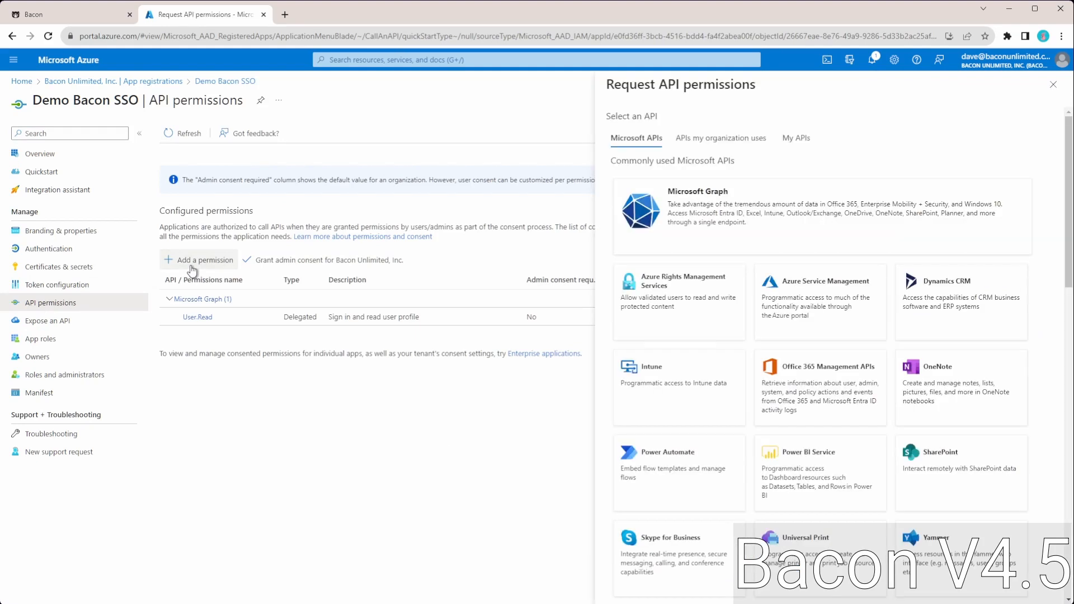
left_click(673, 242)
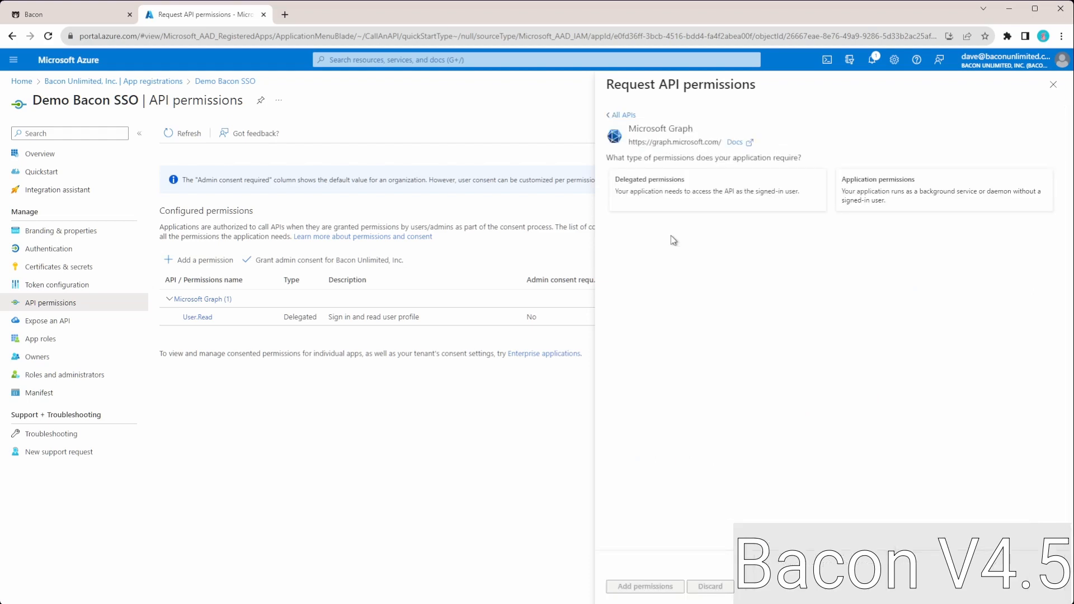
left_click(699, 194)
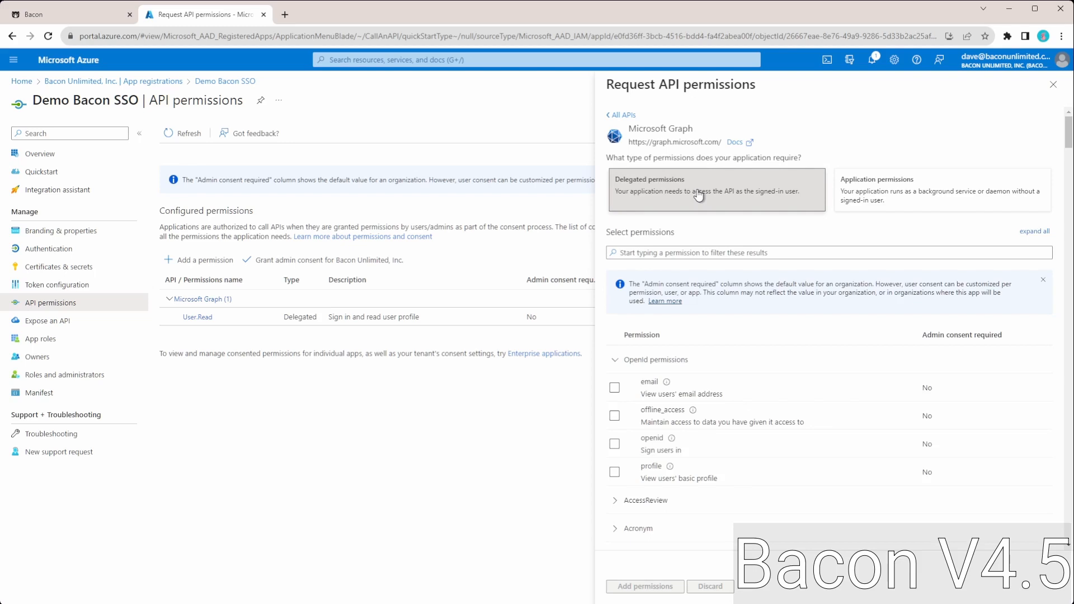
left_click(614, 387)
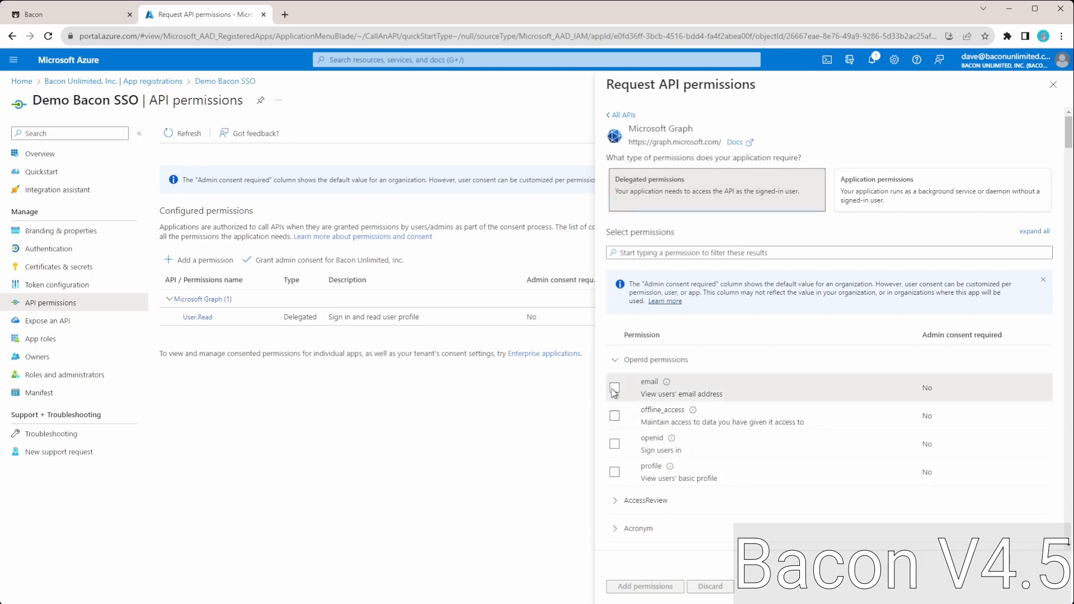
left_click(615, 444)
left_click(615, 473)
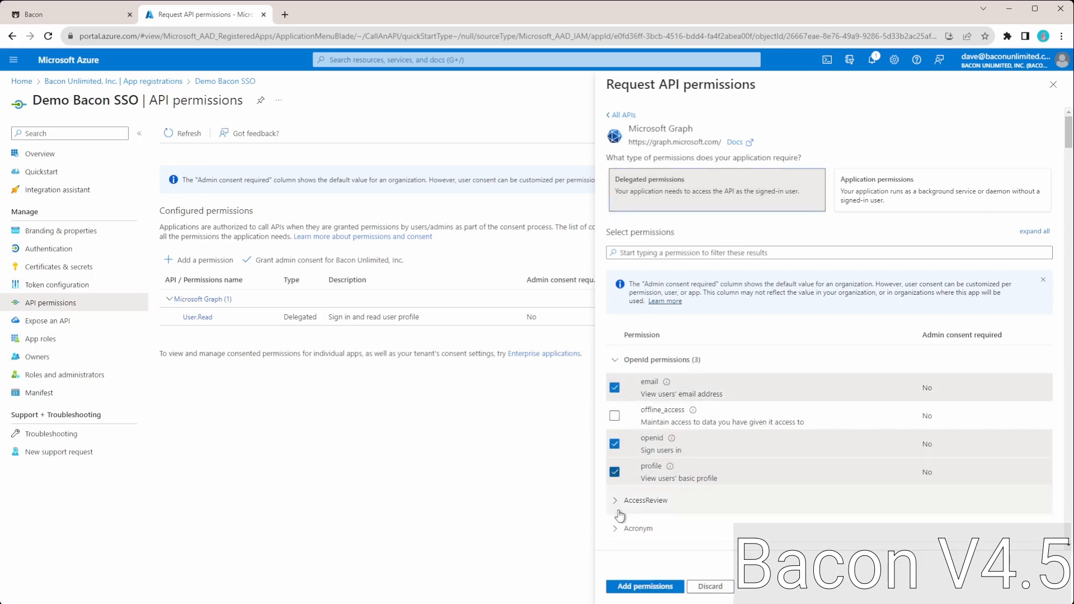
left_click(631, 588)
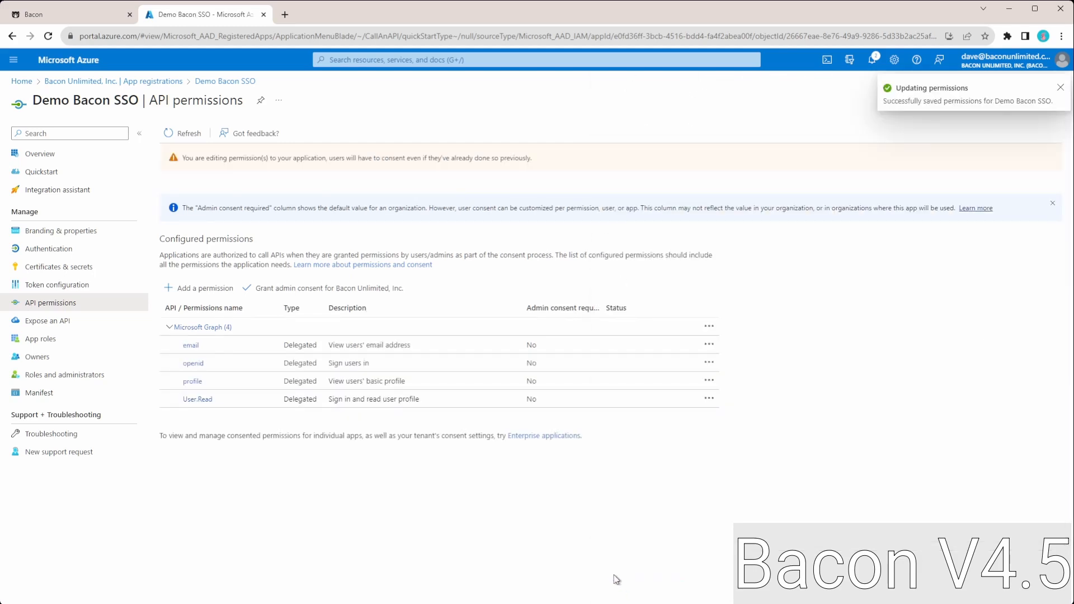
left_click(351, 293)
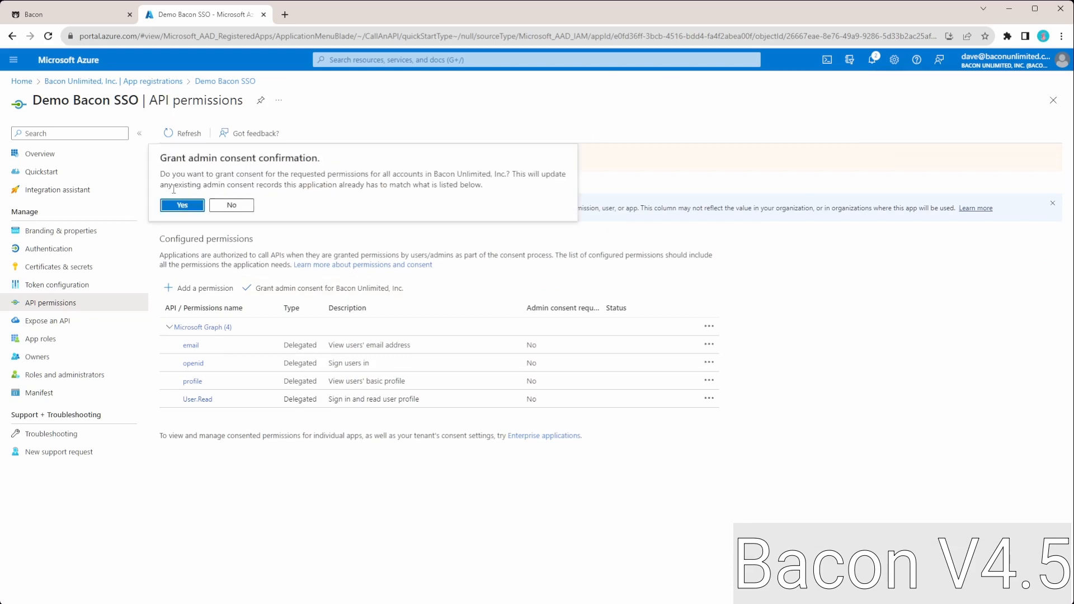
left_click(182, 205)
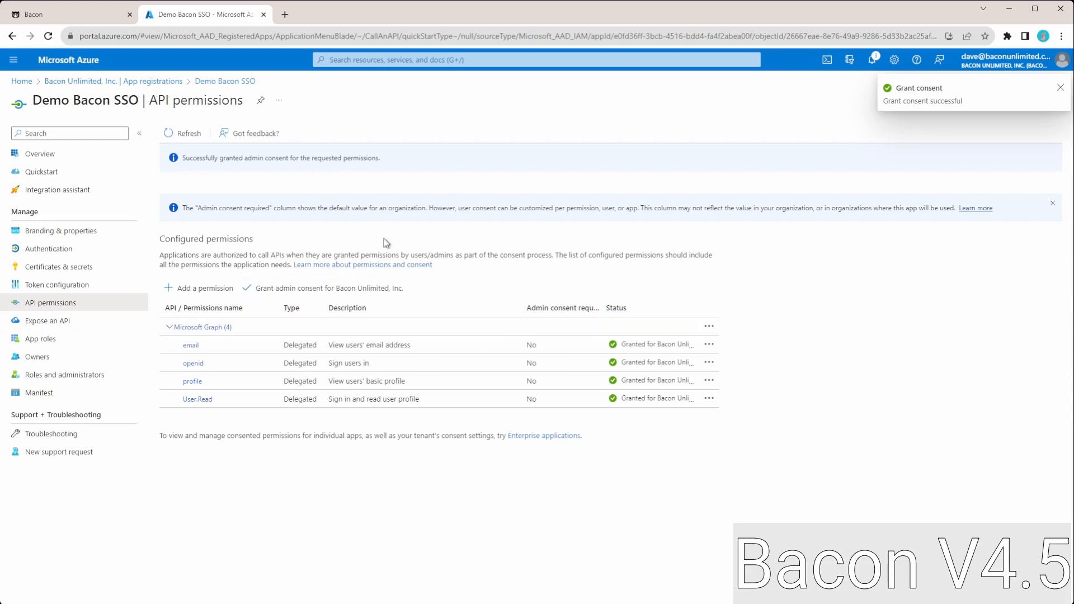
- Copy the application (client) ID from the app's overview into the Application ID of Bacon's SSO settings
left_click(39, 157)
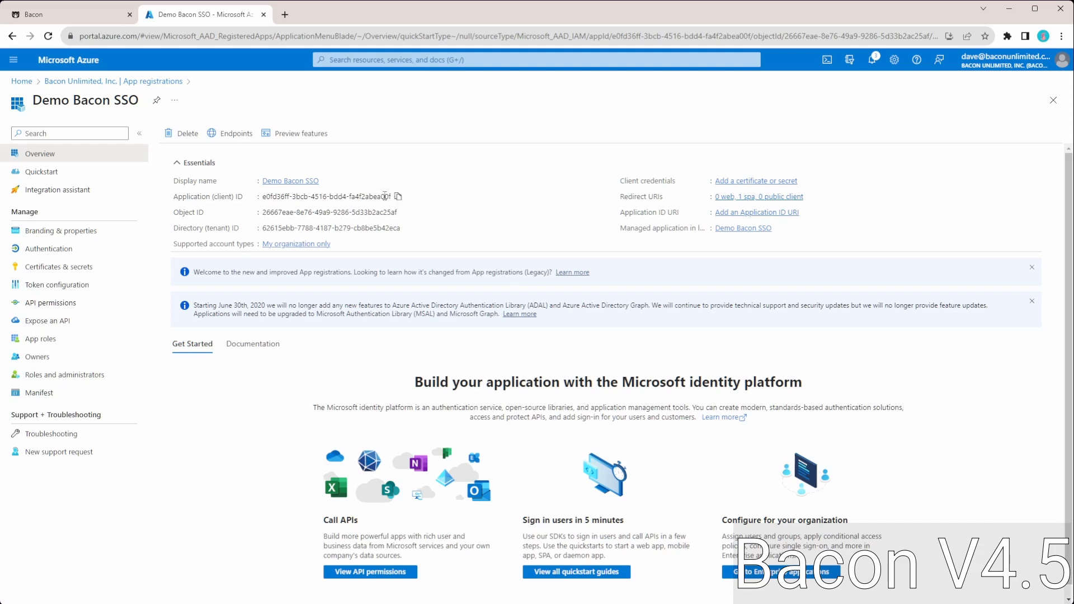
left_click(399, 197)
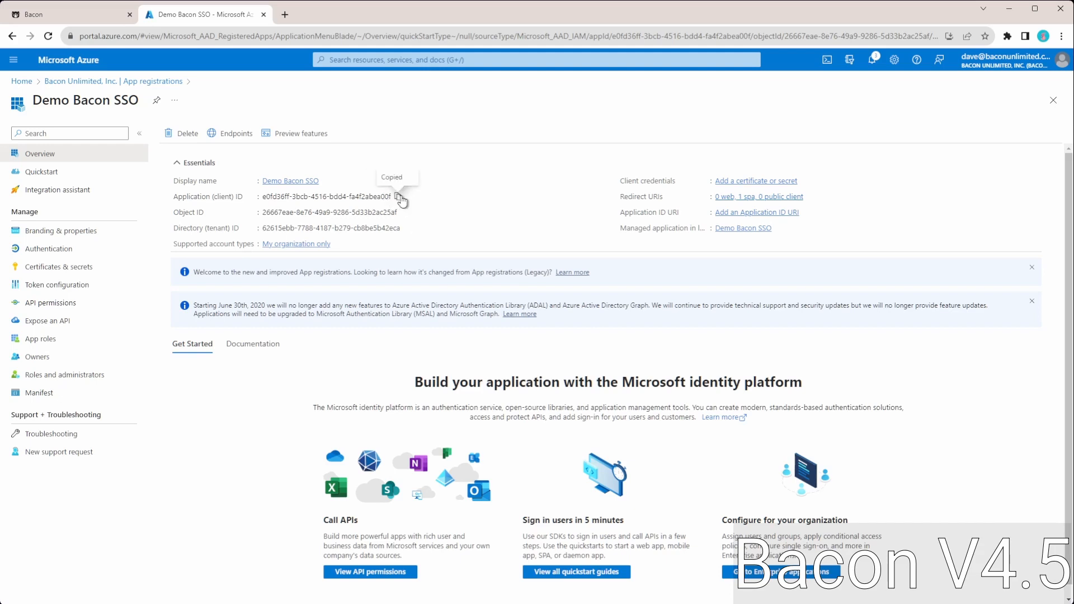
left_click(70, 16)
left_click(275, 258)
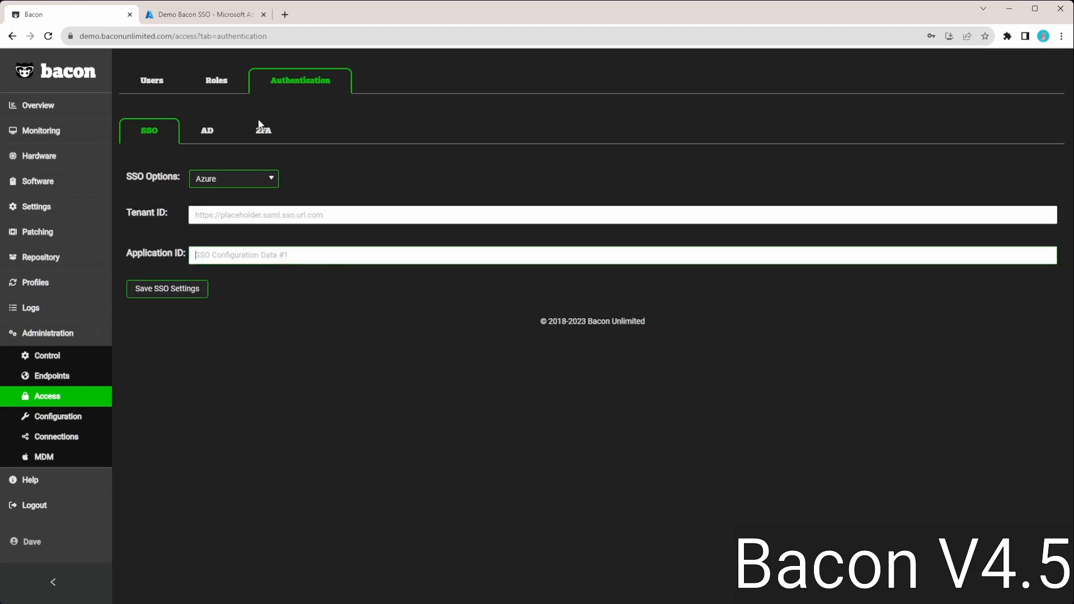
key("ctrl+v")
- Copy the directory (tenant) ID from Azure into the Tenant ID of Bacon's SSO settings and save them
left_click(207, 15)
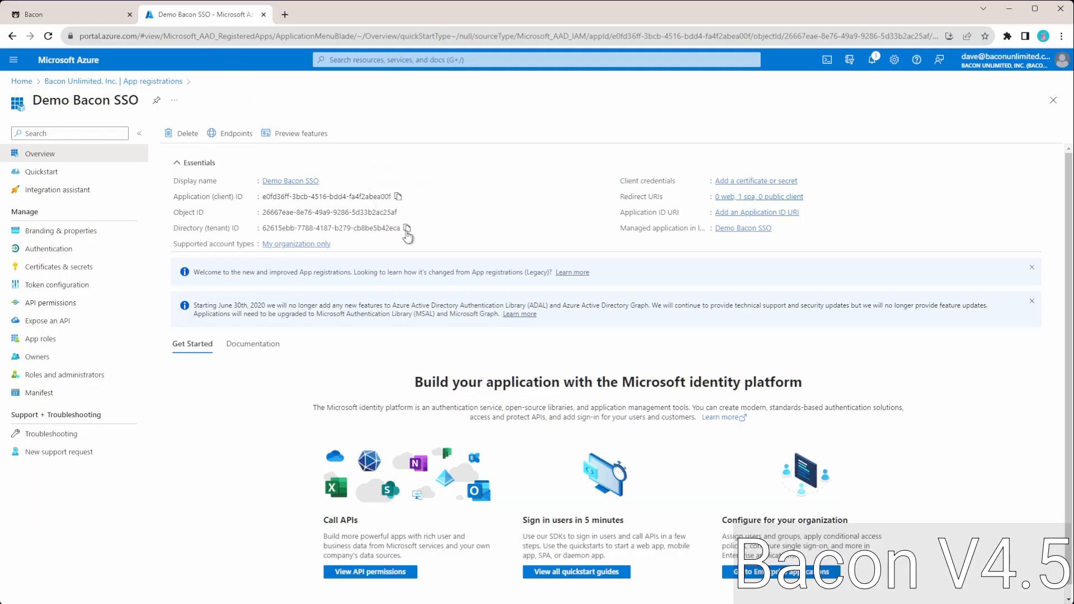
left_click(407, 228)
left_click(70, 16)
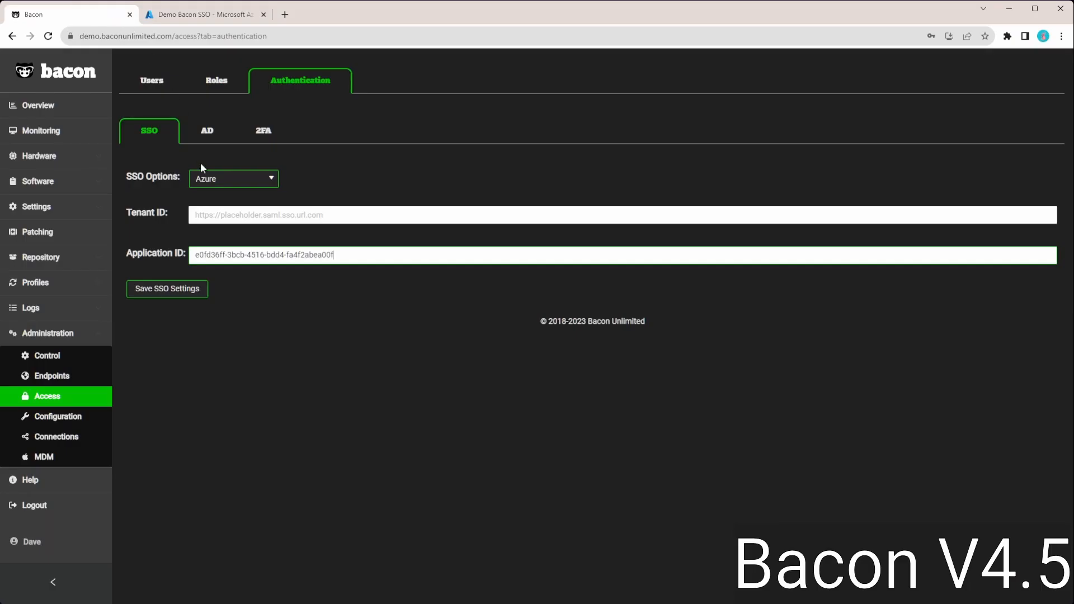
left_click(205, 215)
key("ctrl+v")
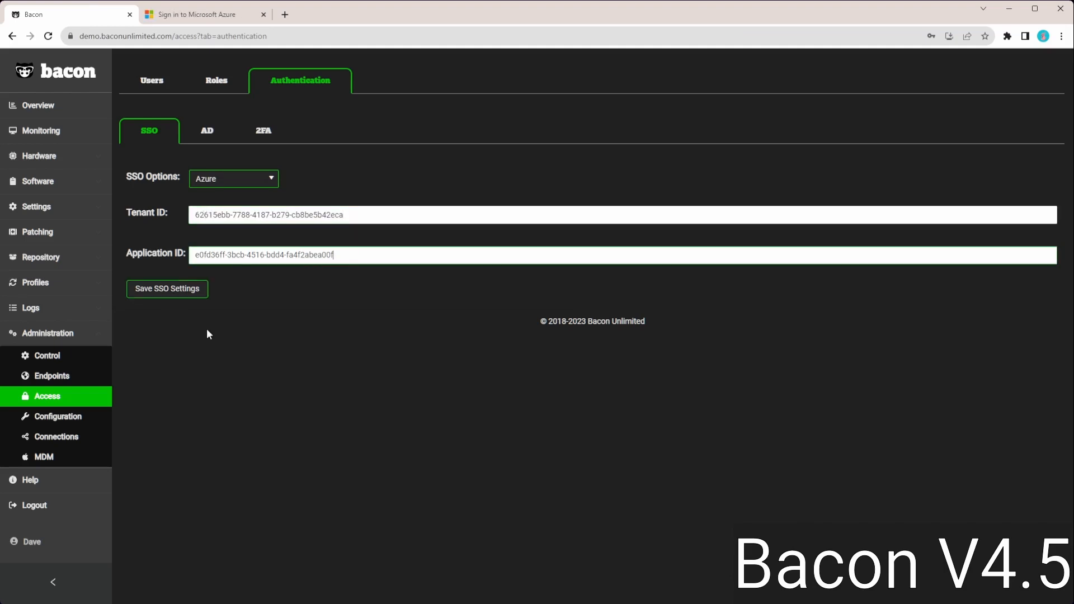
left_click(173, 289)
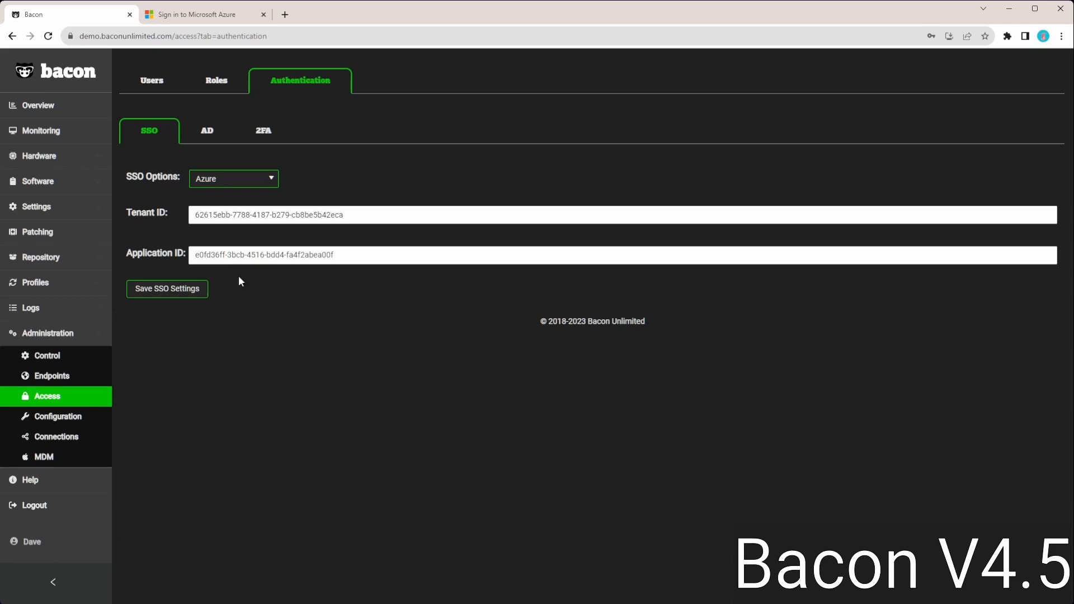
- Forget the saved account on the Microsoft Azure sign-in page and close that page
left_click(224, 17)
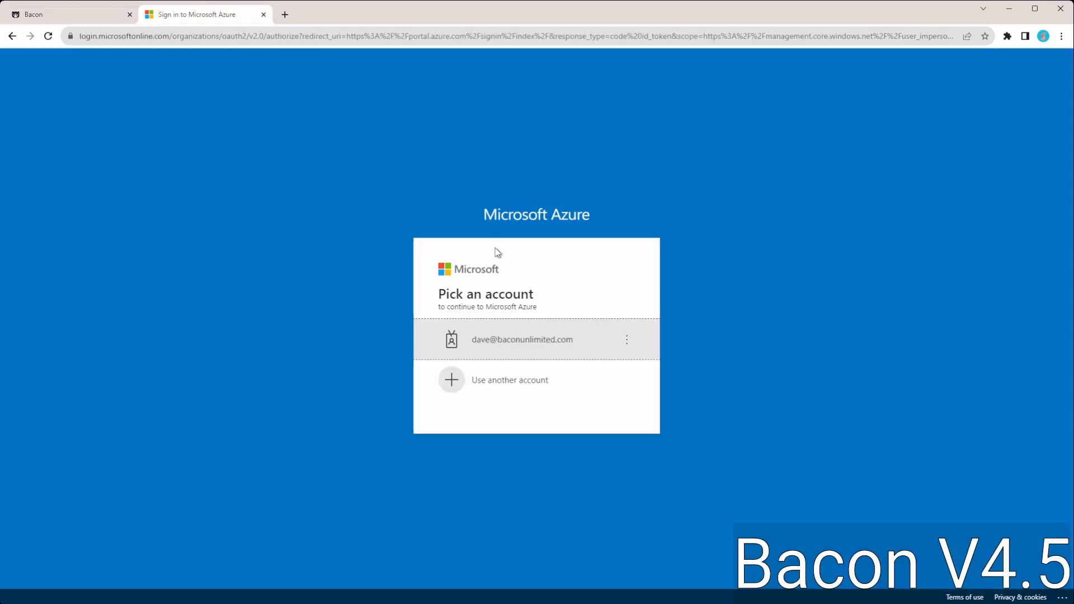
left_click(628, 341)
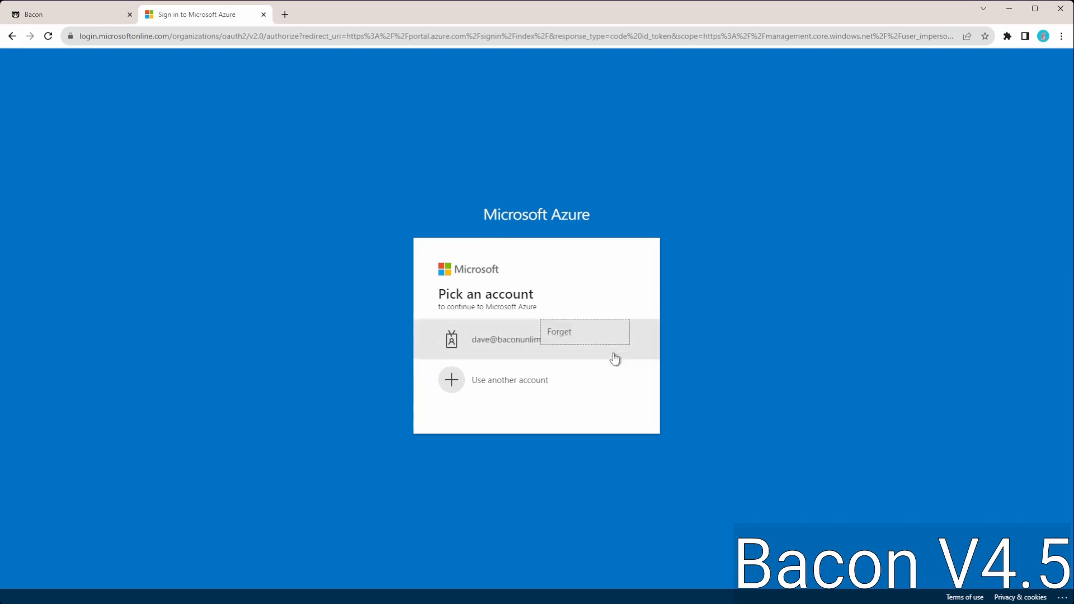
left_click(595, 336)
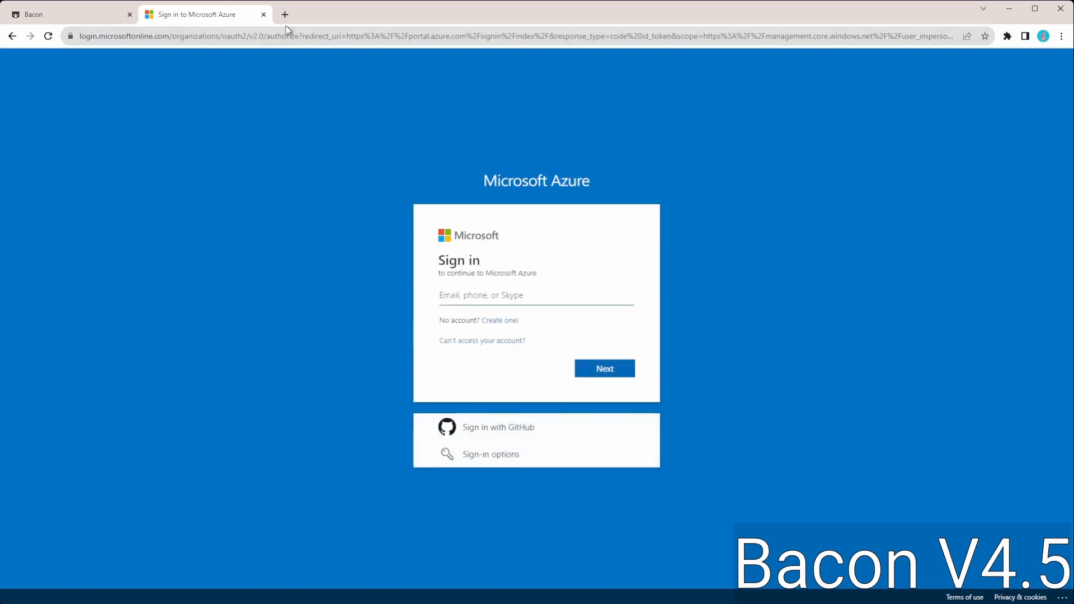
left_click(263, 15)
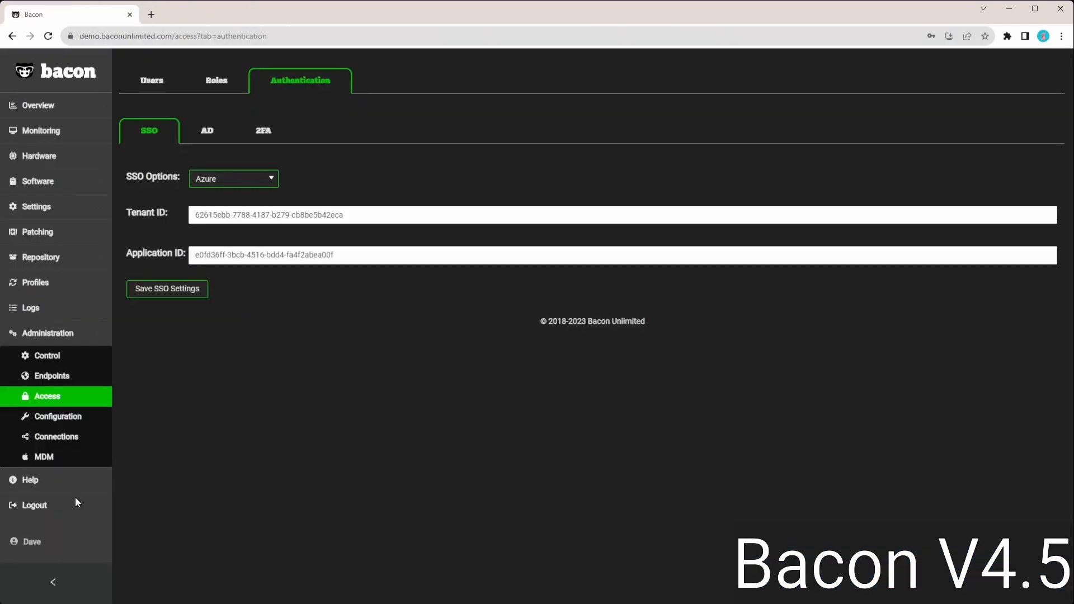
- Log out of Bacon and start a new login using the SSO option
left_click(43, 507)
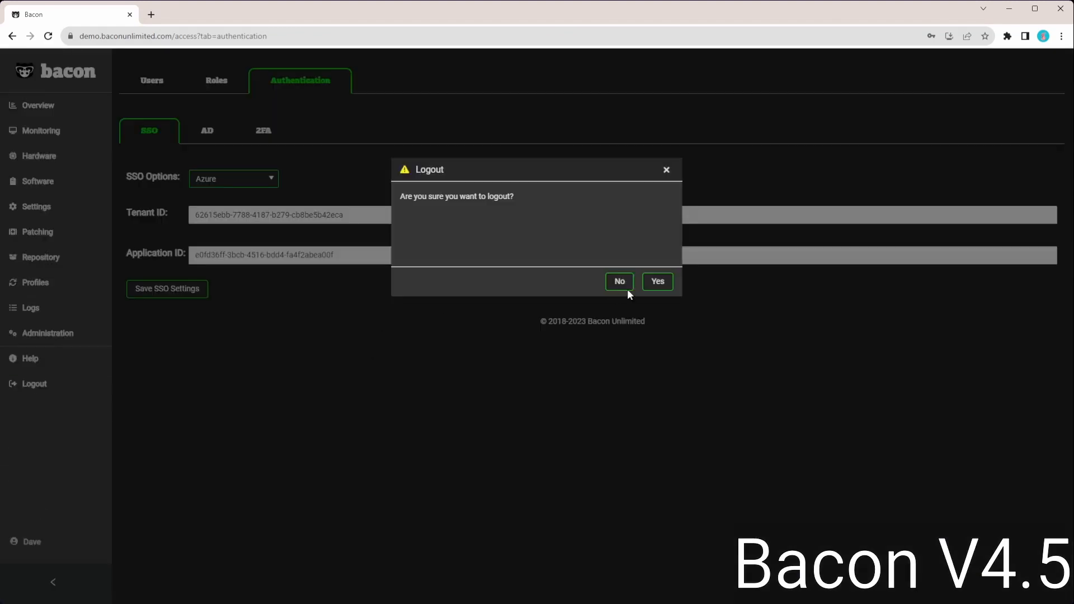
left_click(658, 281)
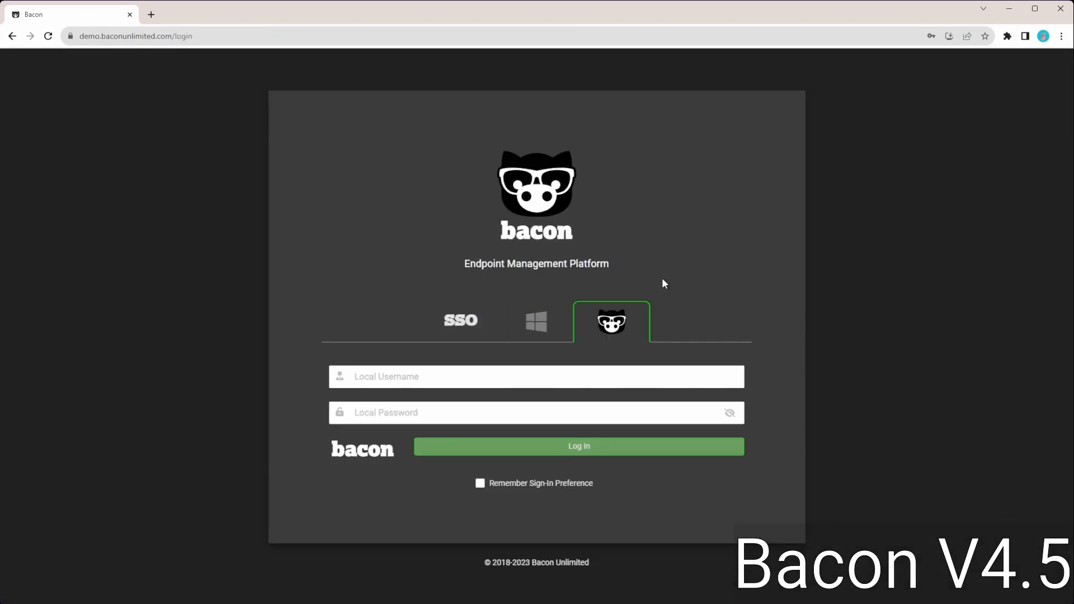
left_click(453, 325)
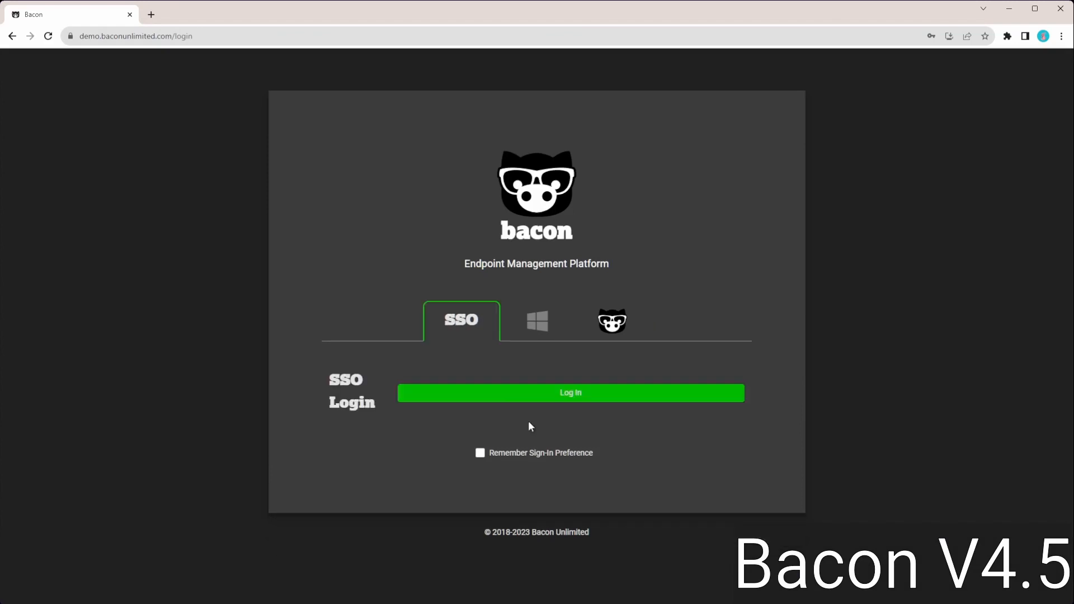
left_click(507, 399)
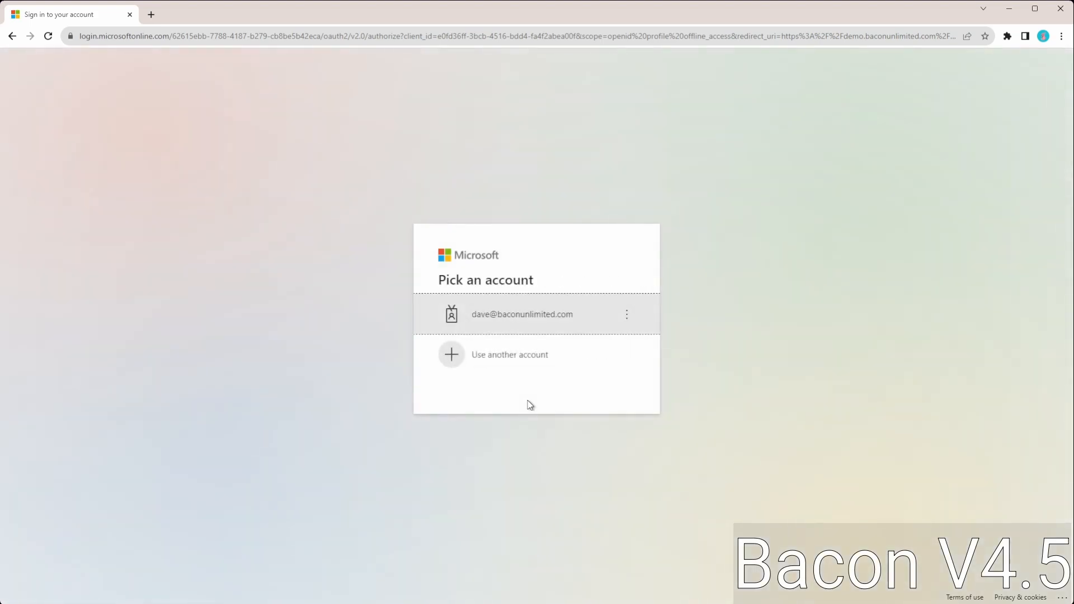
- Sign in with the listed Microsoft account by entering the account password, and decline to stay signed in
left_click(525, 322)
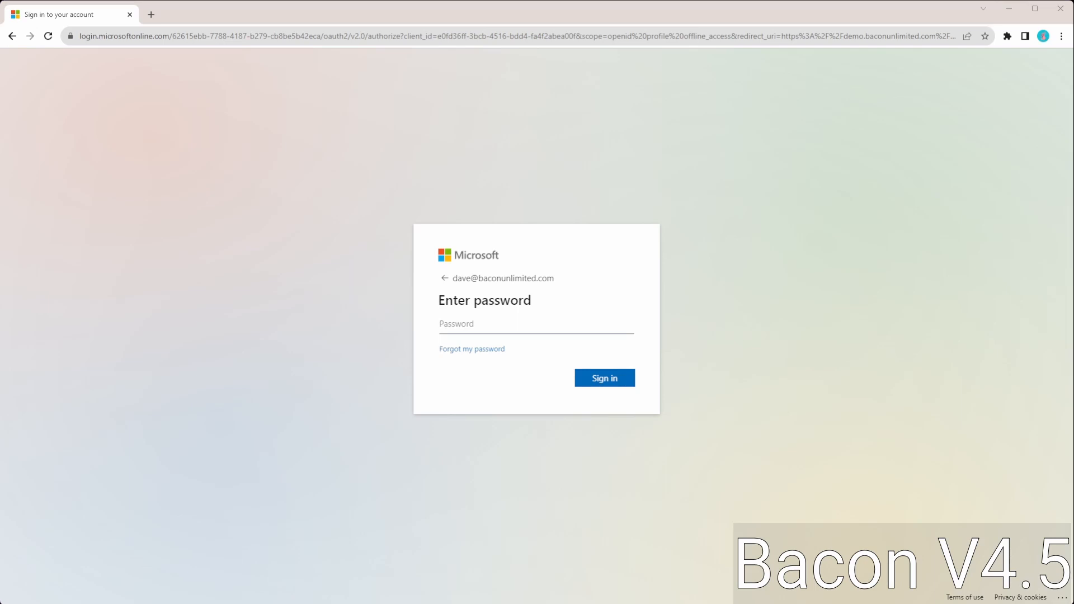
key("ctrl+v")
left_click(606, 382)
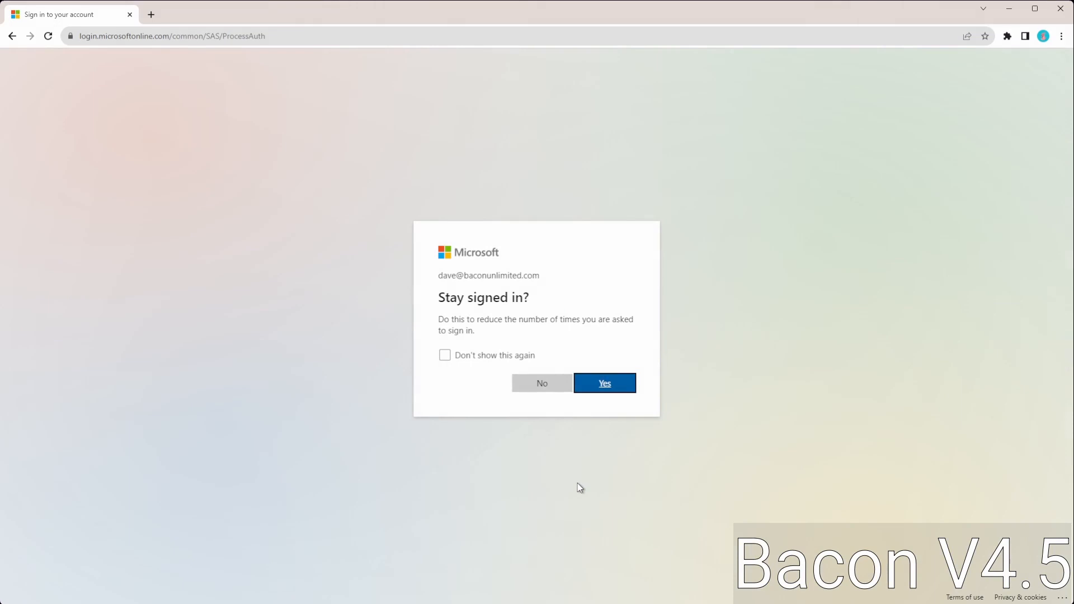
left_click(555, 387)
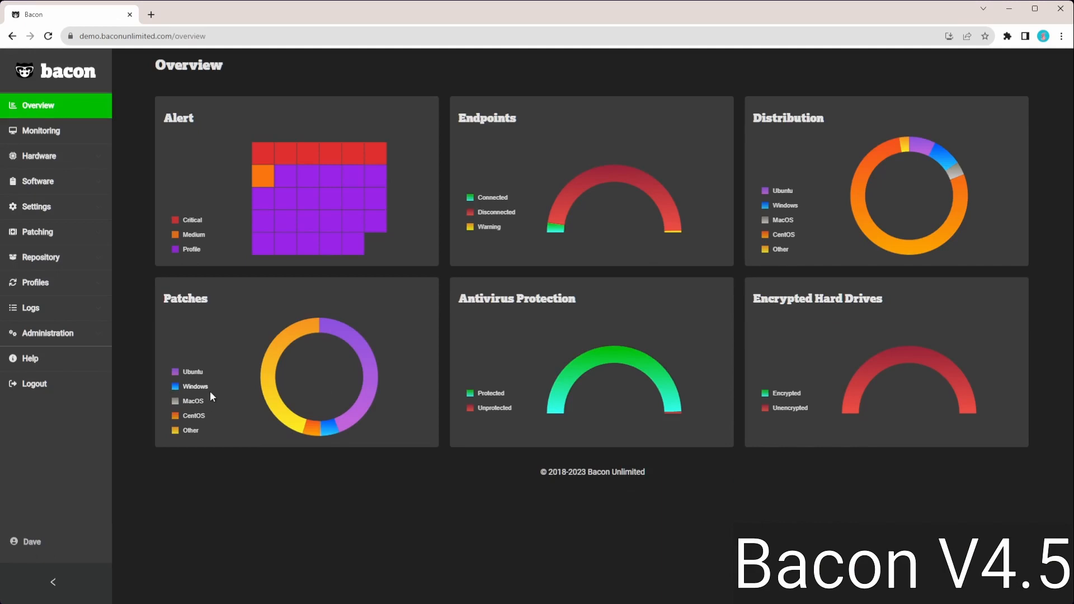
- Log out of Bacon and sign out of the Microsoft account used for SSO
left_click(34, 384)
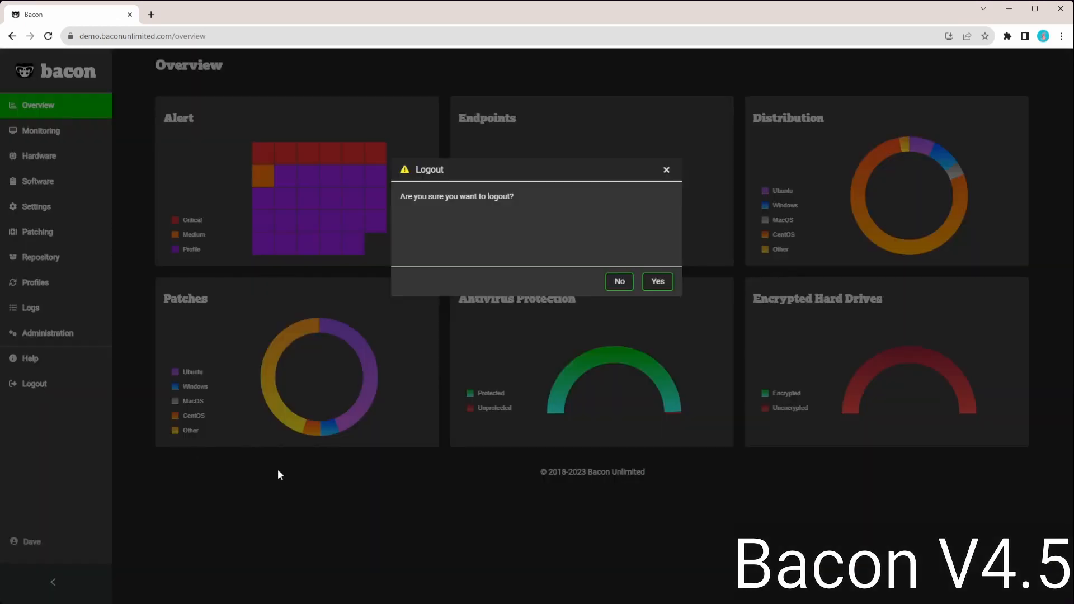
left_click(666, 284)
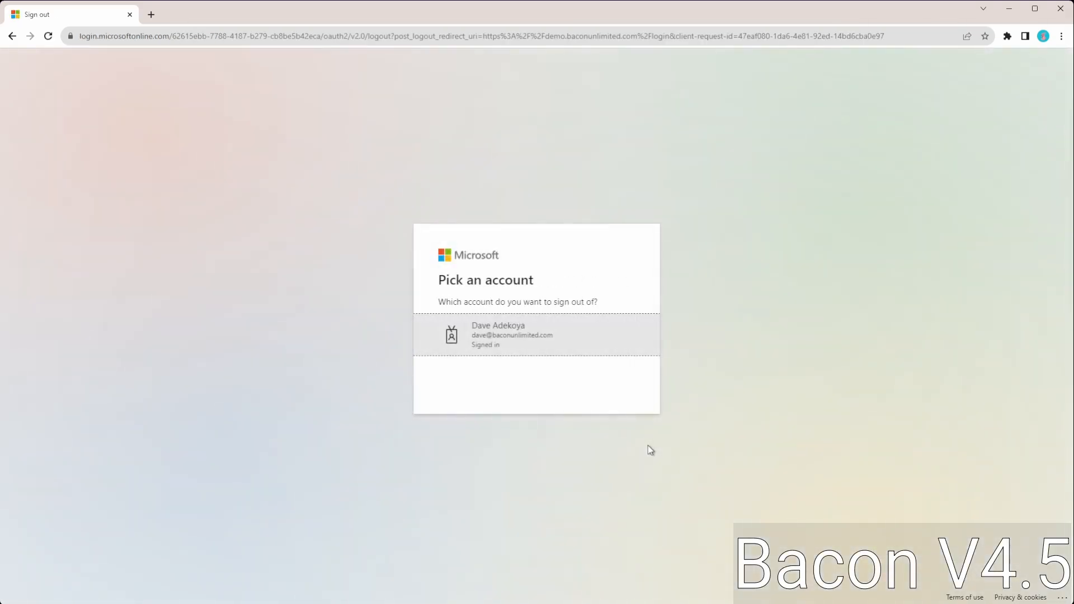
left_click(501, 339)
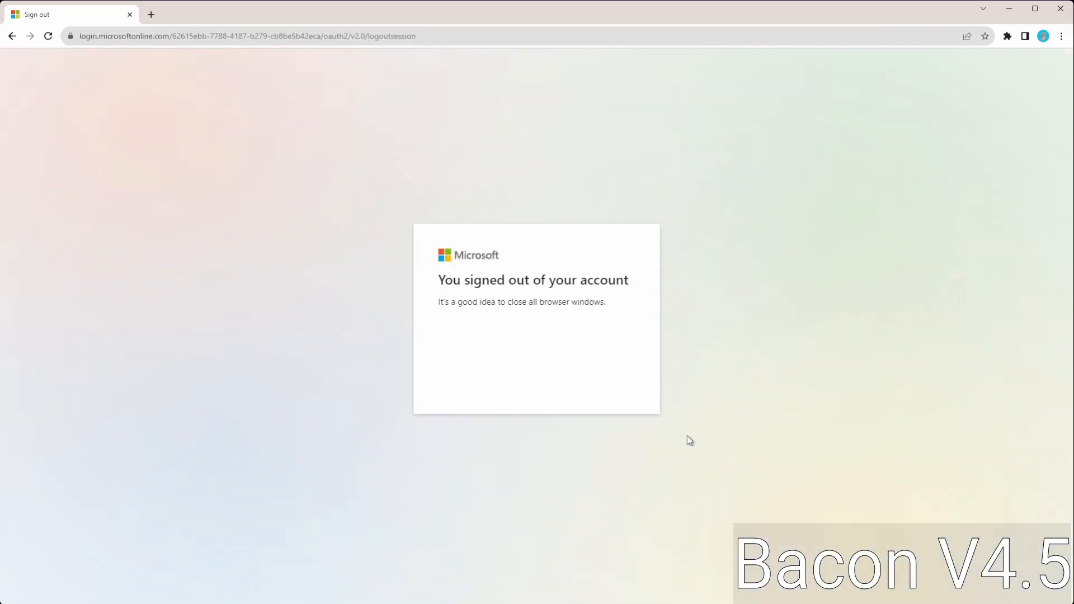